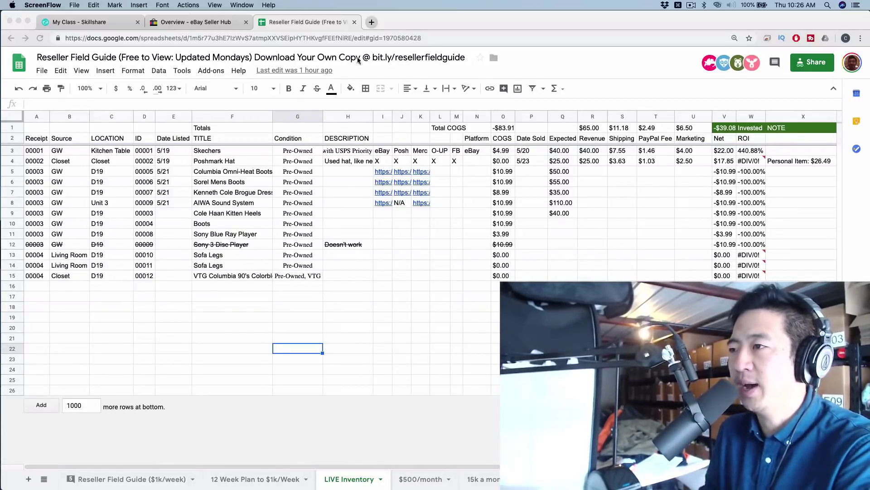
Step: Check the eBay Seller Hub overview, then review the AIWA Sound System title and item ID 00001
left_click(224, 25)
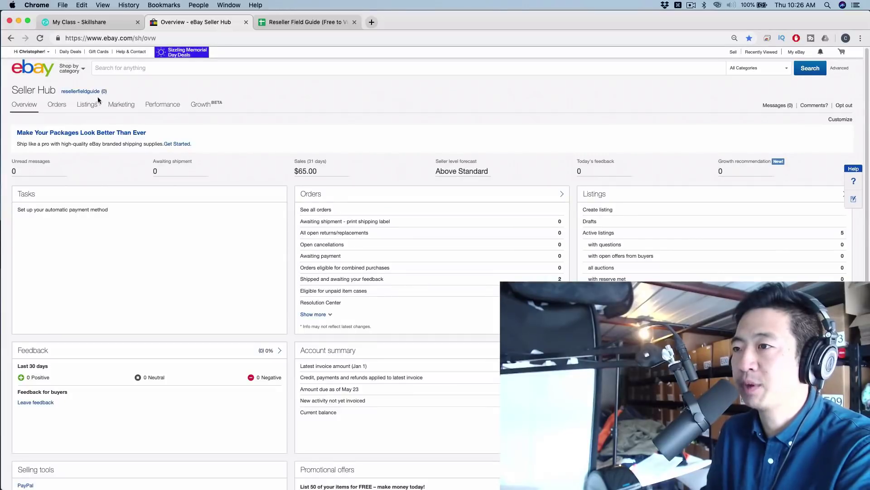
left_click(274, 23)
left_click(248, 204)
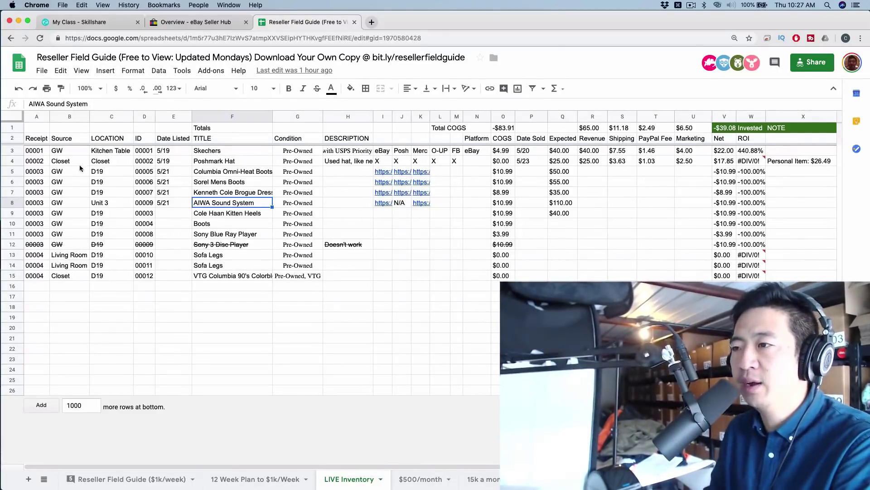
left_click(140, 172)
left_click(148, 149)
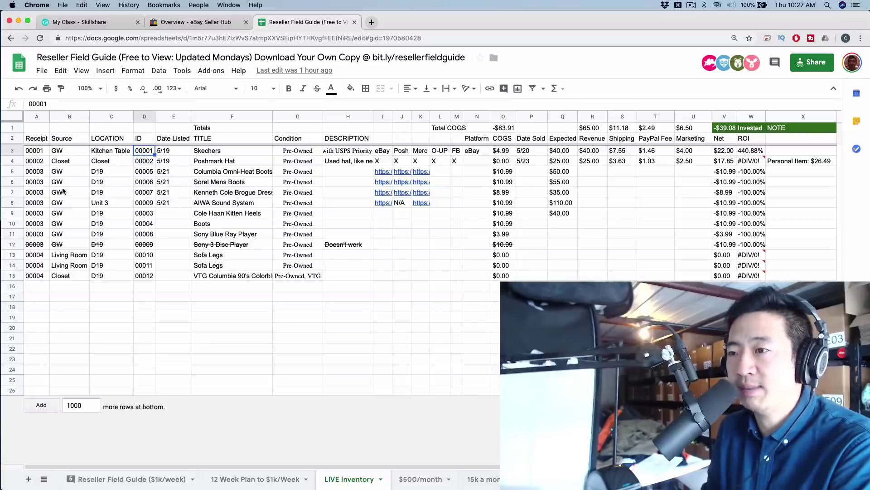
Step: Review receipt 00003, the Kitchen Table and Unit 3 locations, listed dates 5/19 and 5/21, and sold date 5/23
left_click(37, 204)
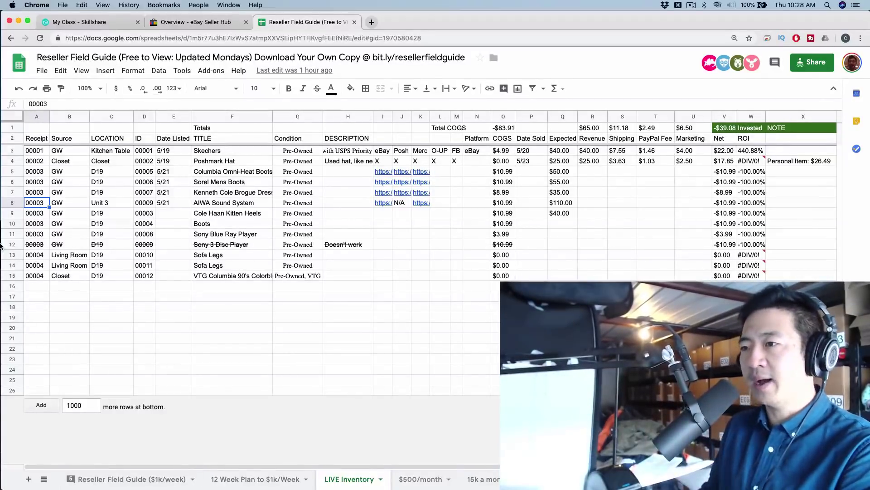
left_click(167, 172)
left_click(126, 154)
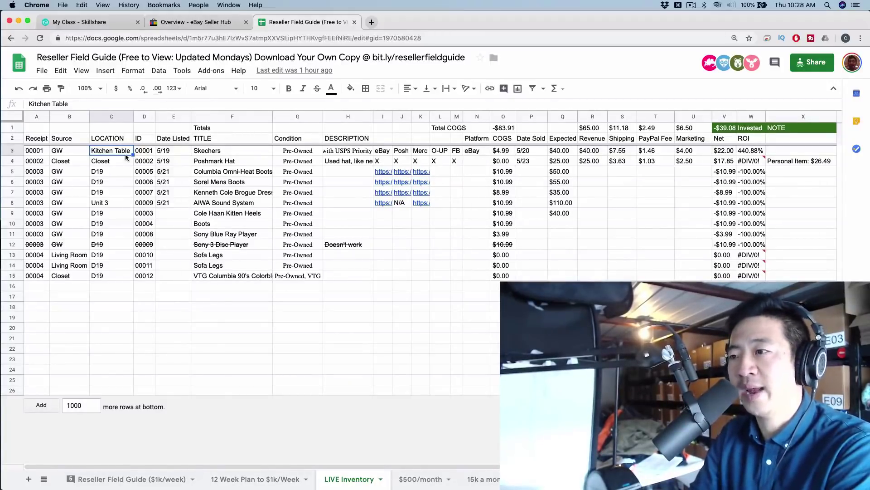
left_click(122, 204)
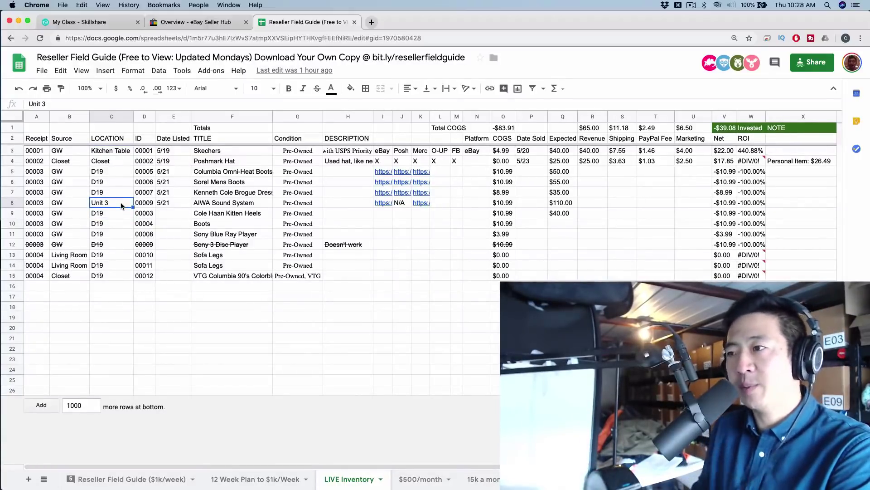
left_click(158, 175)
left_click(171, 162)
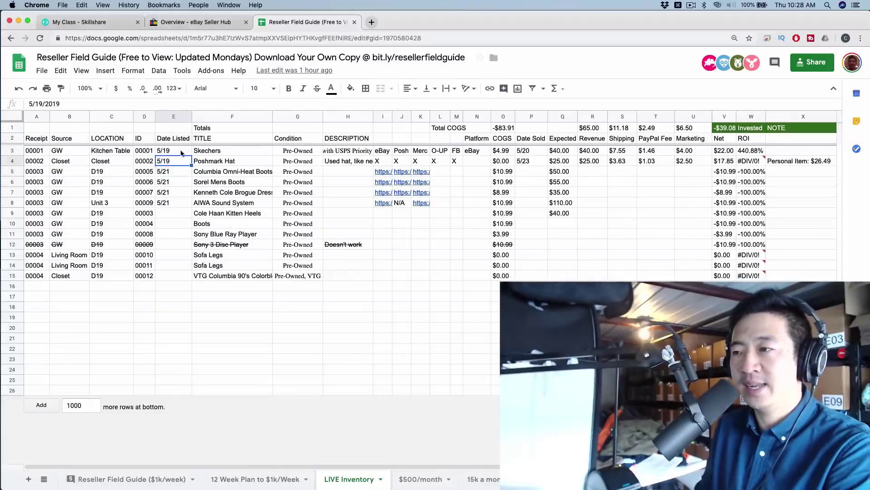
left_click(175, 198)
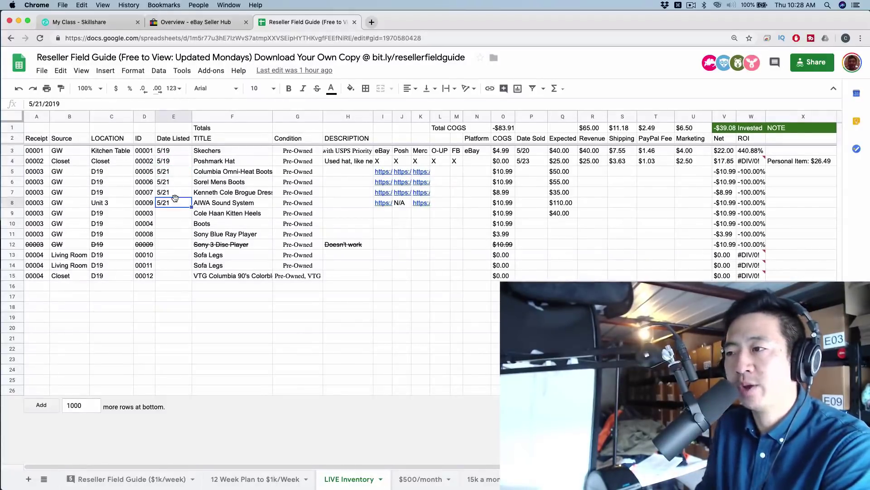
left_click(533, 161)
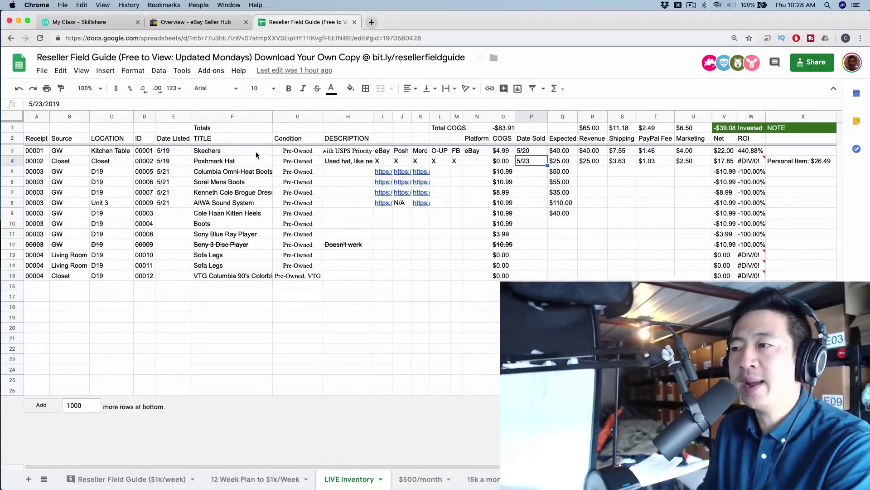
Step: Select the Columbia boots' eBay, Posh and Merc link cells in row 5 and bring up their context menu
left_click_drag(252, 155, 288, 215)
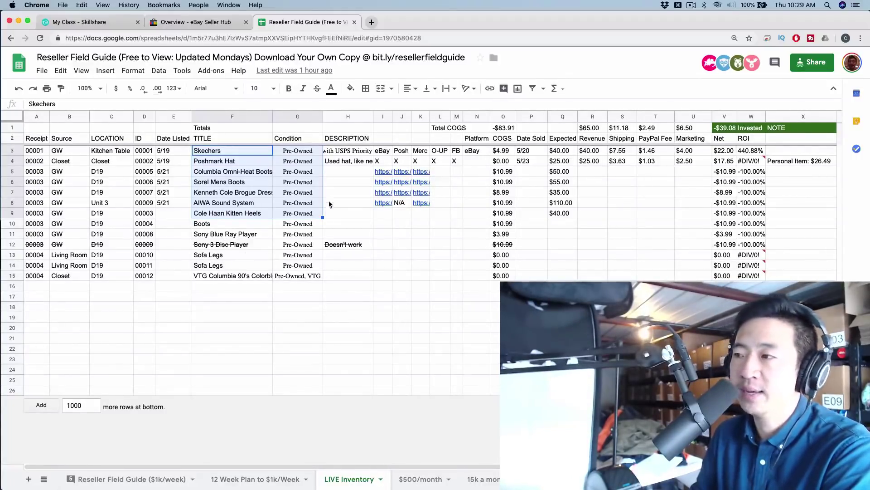
left_click_drag(382, 151, 421, 152)
left_click(419, 172)
right_click(383, 176)
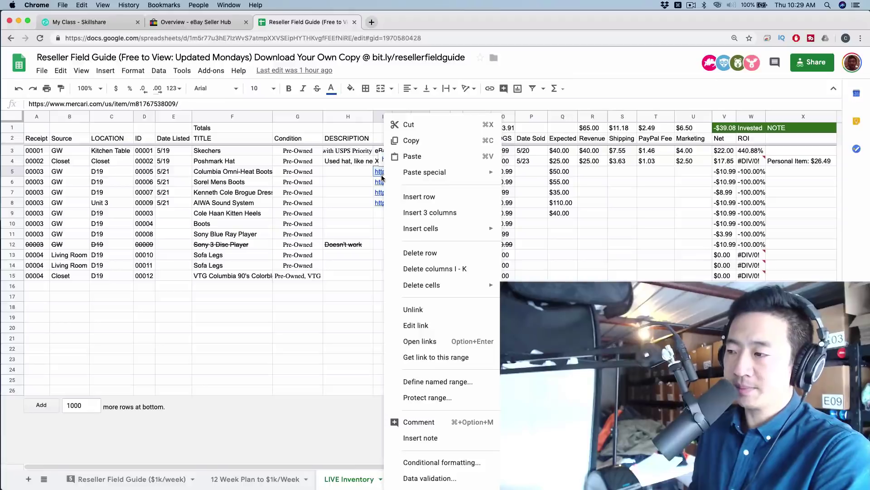
Step: Open all the boots' listing links in new tabs, view and close the eBay listing
left_click(410, 342)
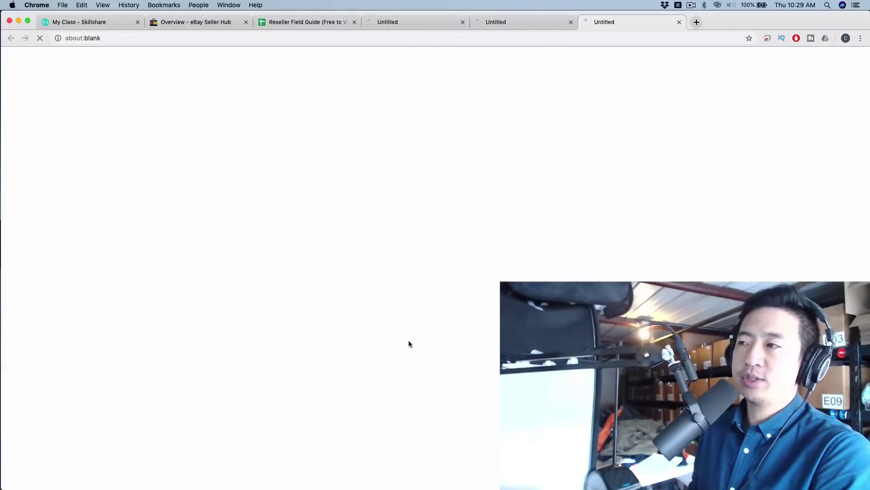
left_click(428, 22)
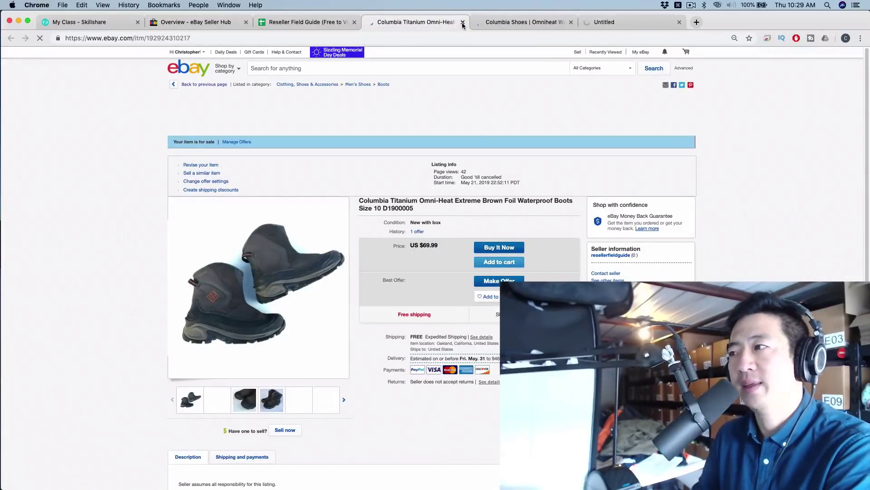
left_click(462, 22)
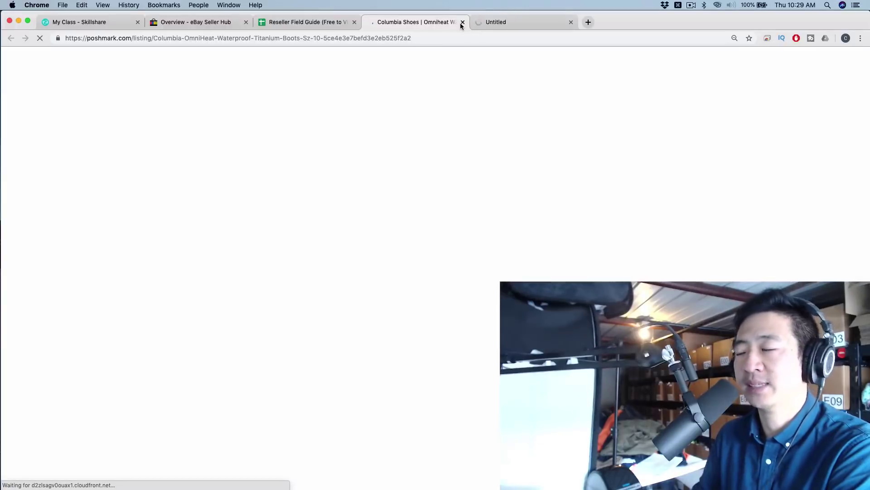
left_click(325, 23)
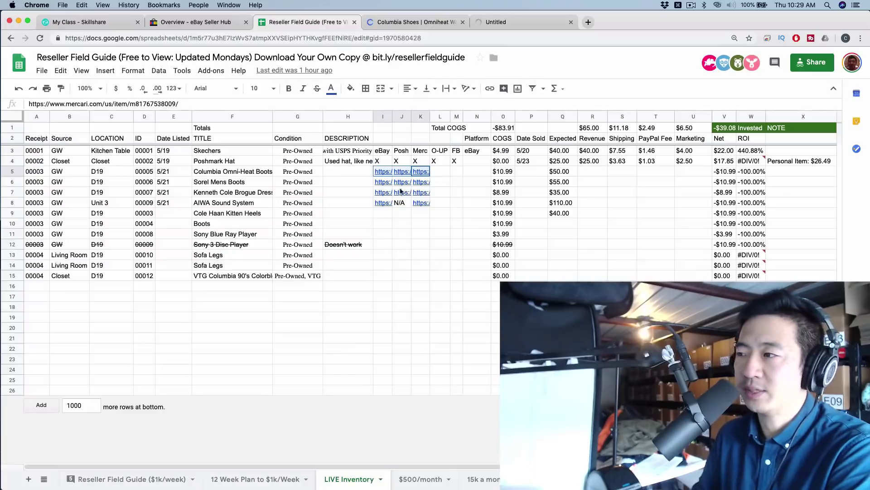
Step: Review the Poshmark and Mercari listings for the Columbia boots, closing the Mercari tab
mouse_move(402, 176)
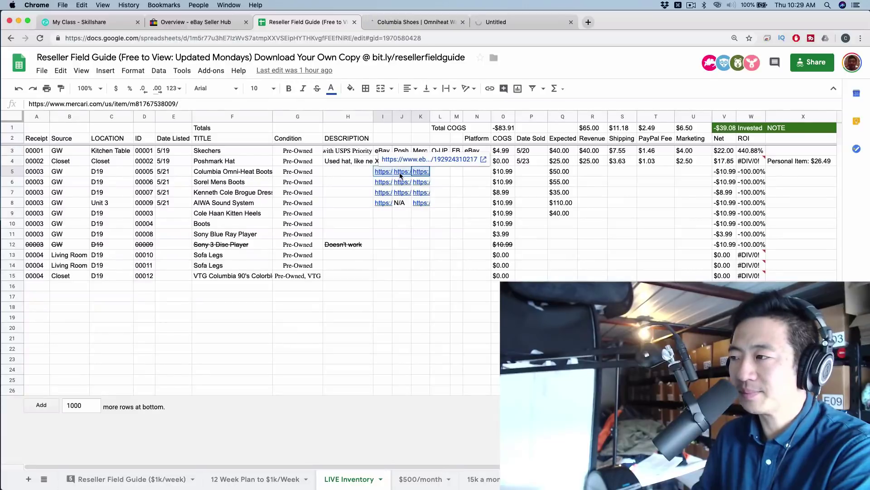
left_click(451, 26)
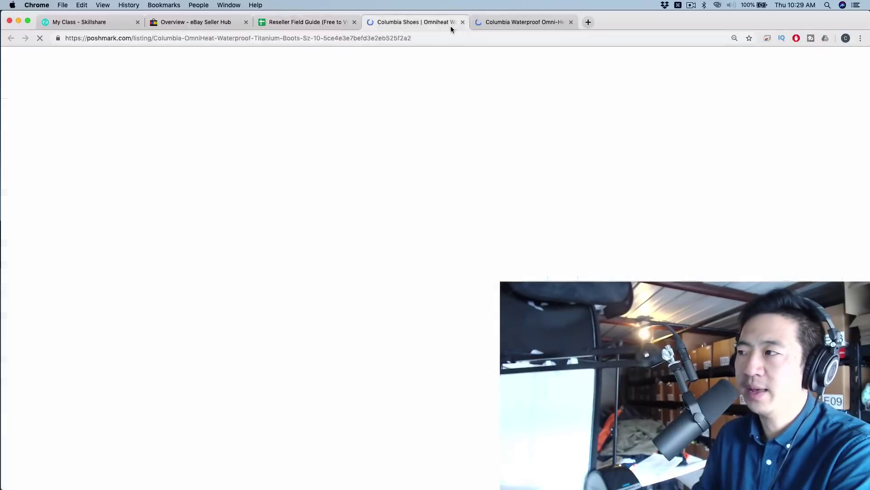
left_click(519, 23)
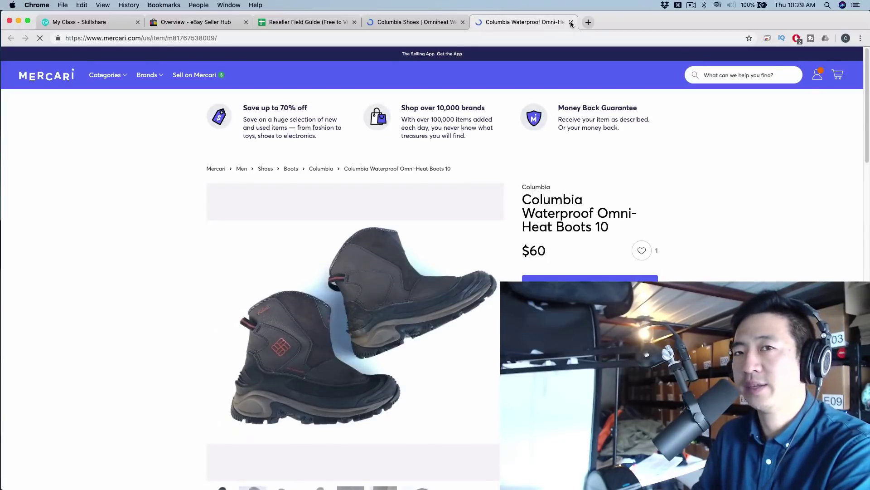
left_click(571, 22)
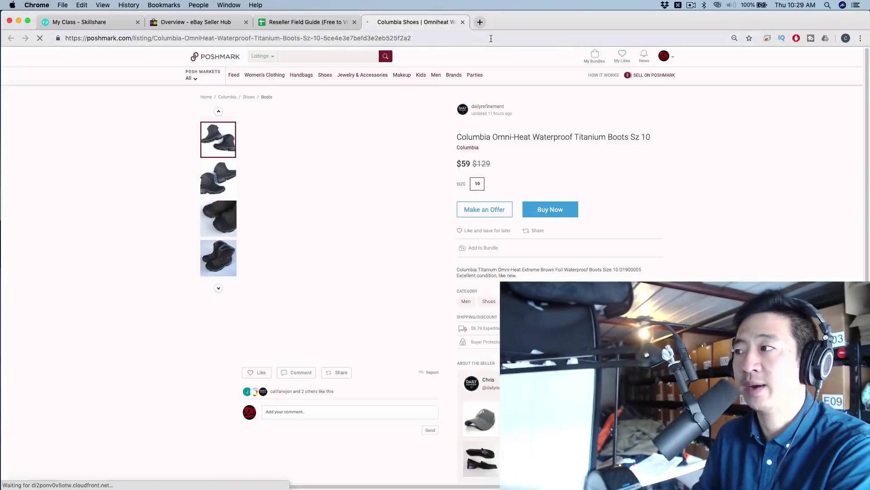
Step: Close the Poshmark tab and copy eBay from N3 into the Poshmark Hat's Platform cell N4
left_click(462, 22)
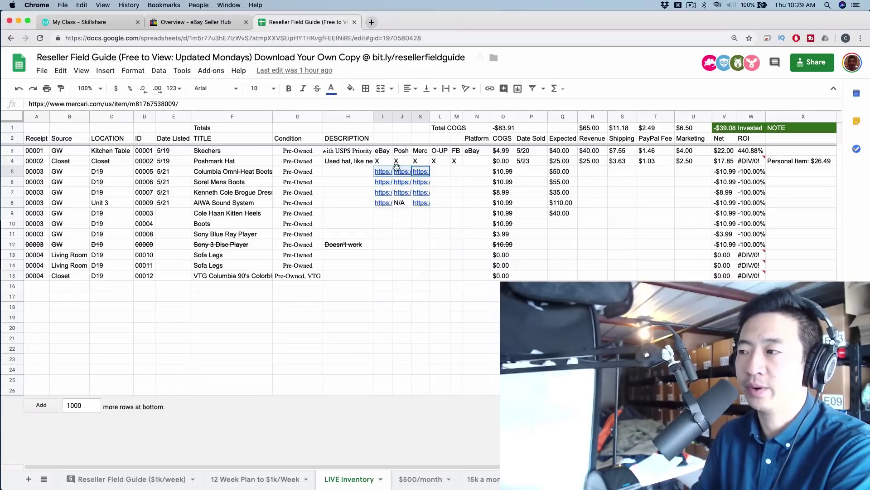
left_click(369, 175)
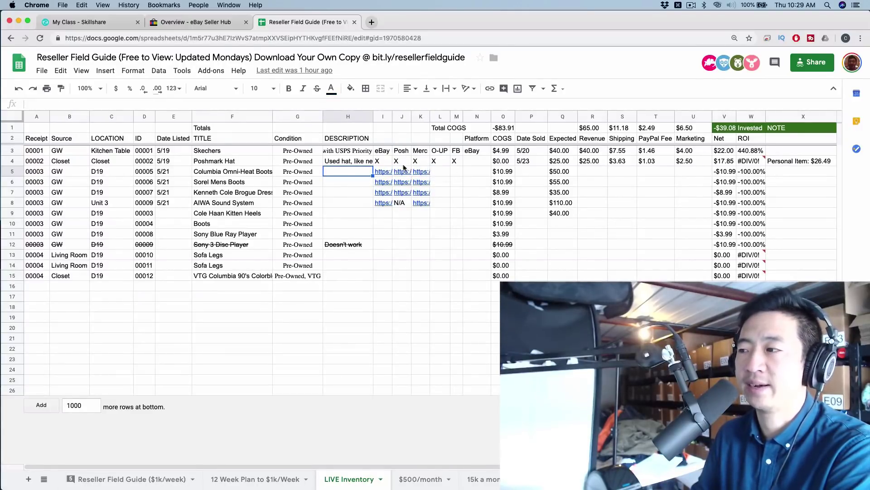
left_click(478, 151)
key("cmd+c")
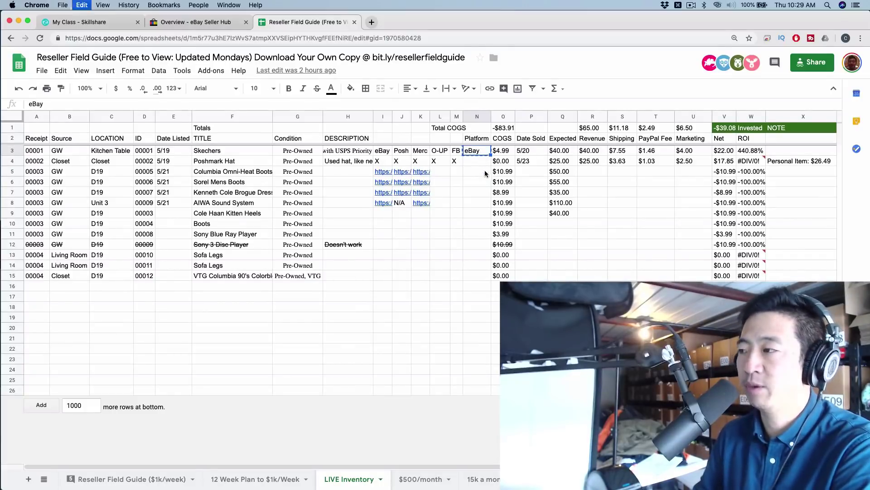
key("Down")
key("cmd+v")
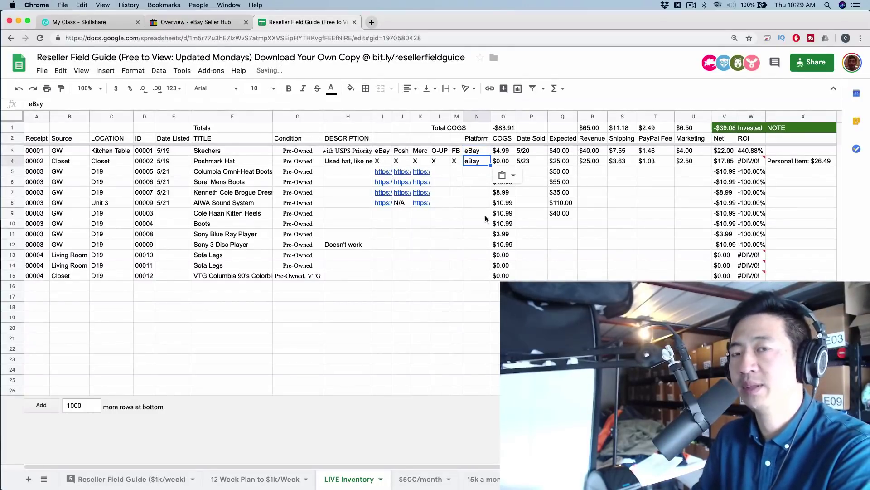
left_click(508, 154)
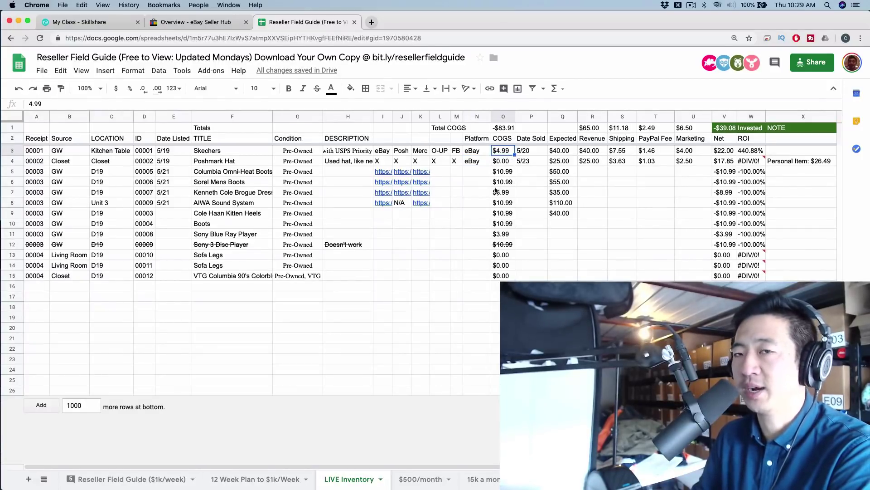
left_click(532, 154)
left_click(556, 154)
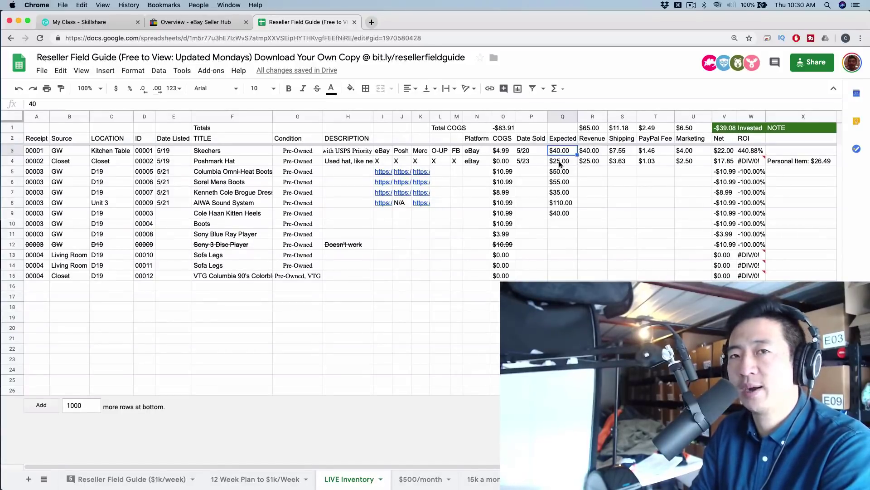
Step: Review the Skechers revenue, the Poshmark Hat's shipping cost and the PayPal fee formula in T4
left_click(590, 152)
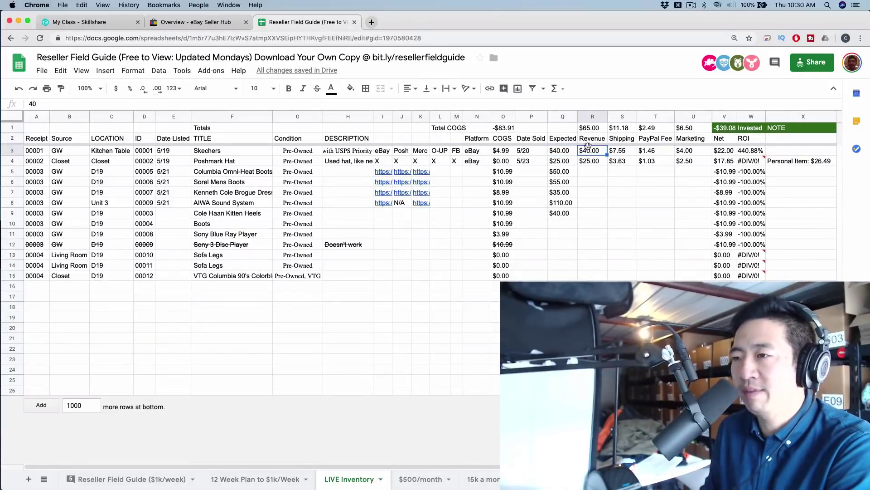
left_click(611, 142)
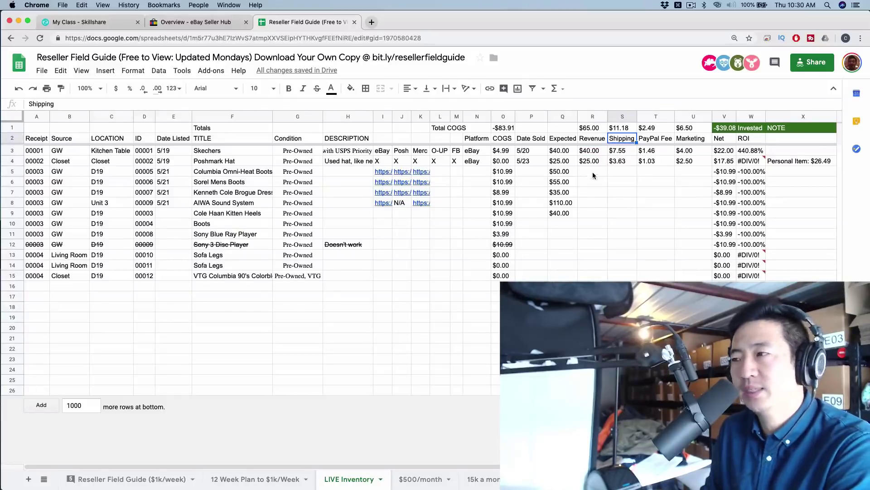
left_click(624, 162)
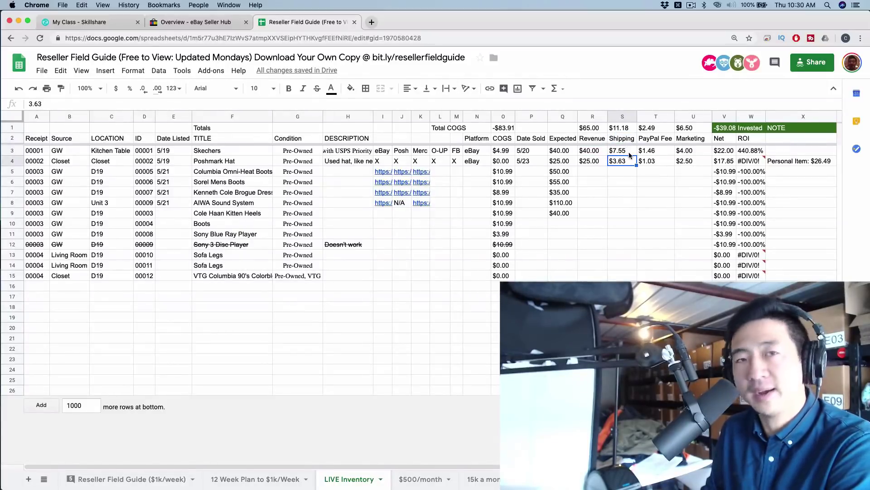
left_click(649, 161)
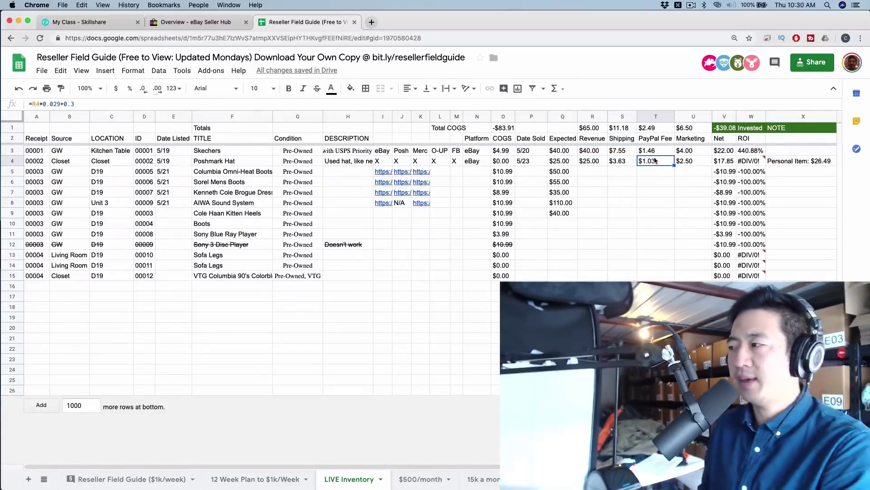
Step: Rename the Marketing heading to 'Marketing Fee' and widen column U to fit it
left_click(700, 140)
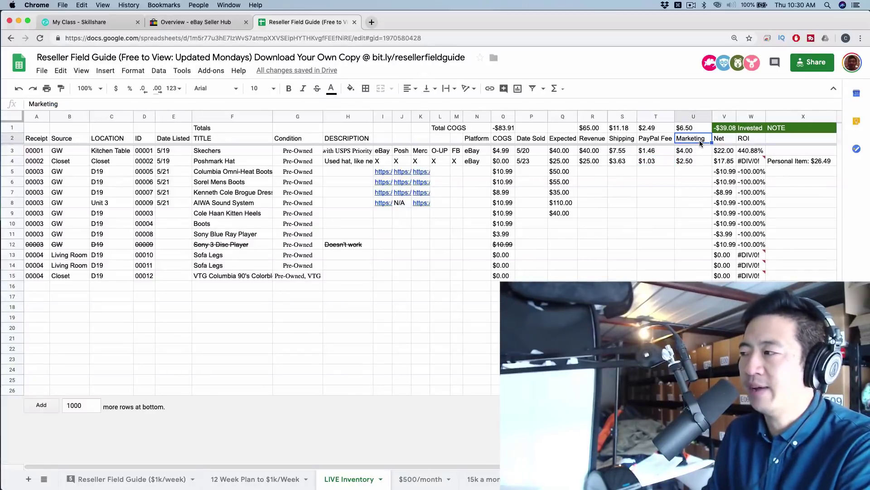
double_click(700, 140)
type("Fee")
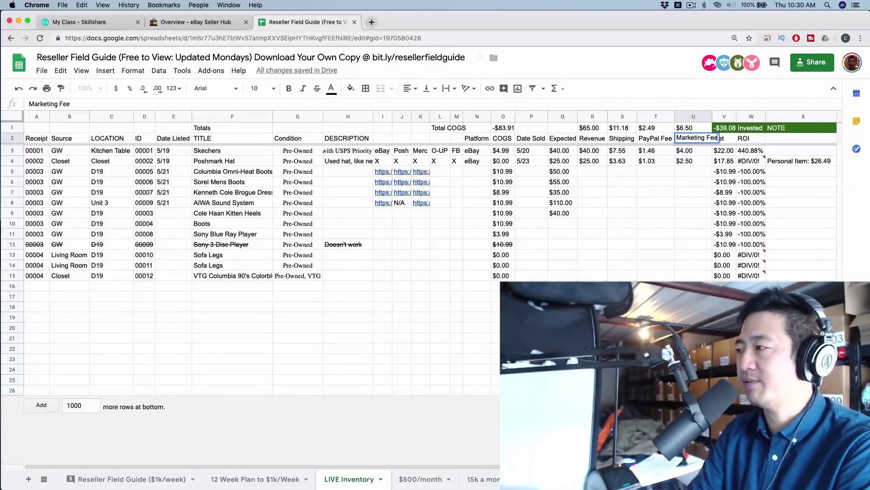
key("Return")
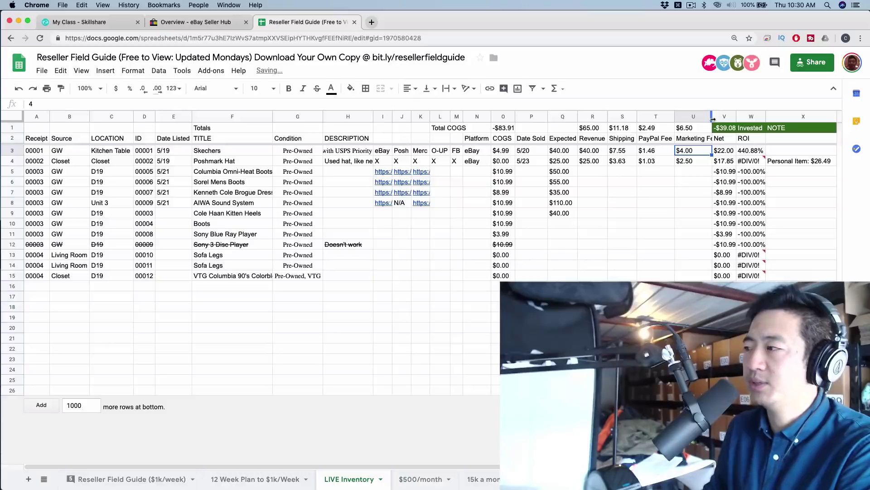
left_click_drag(713, 118, 722, 119)
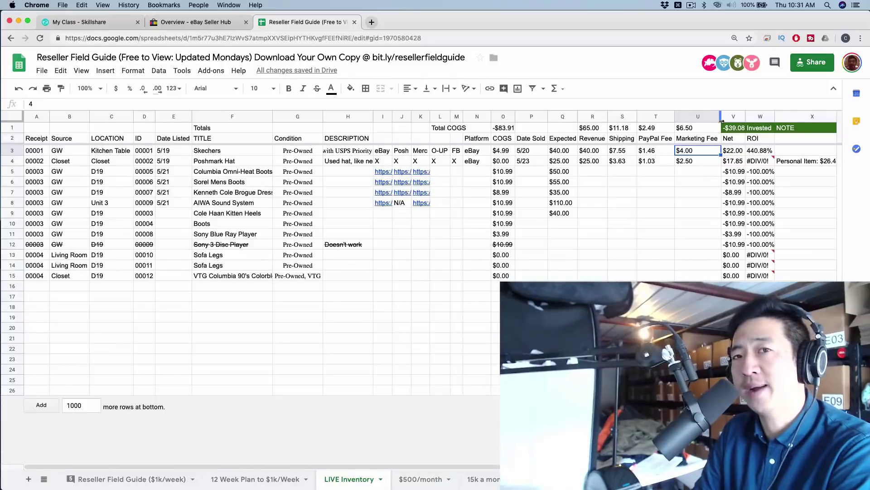
left_click(729, 152)
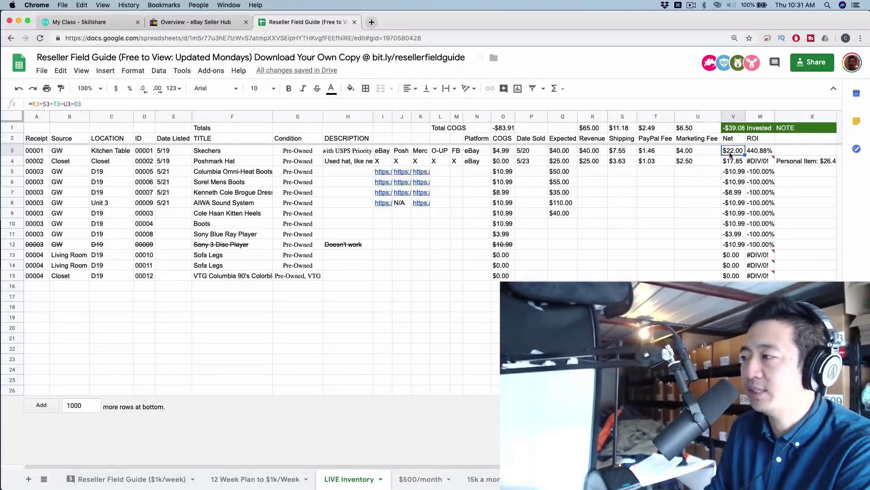
left_click(595, 158)
left_click(595, 152)
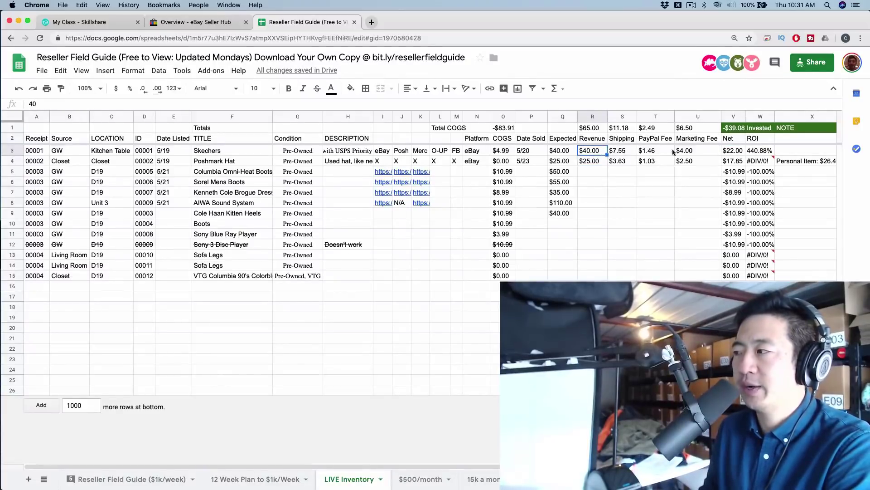
left_click(740, 152)
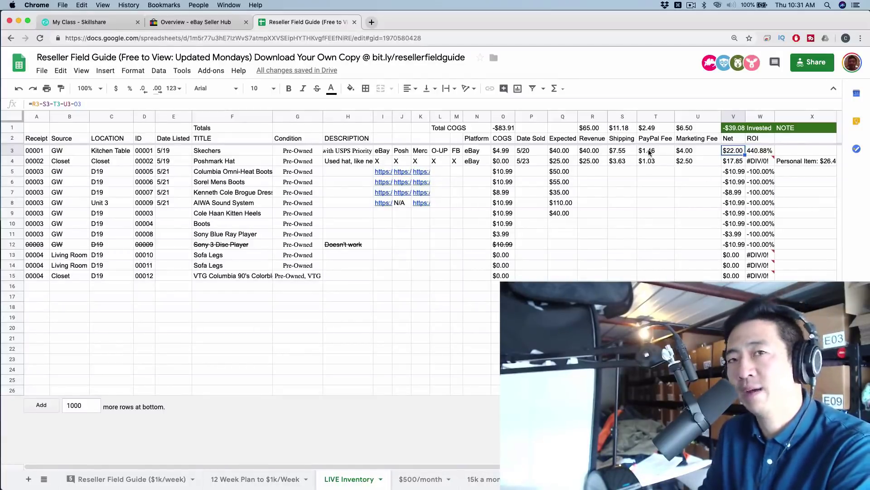
left_click(487, 173)
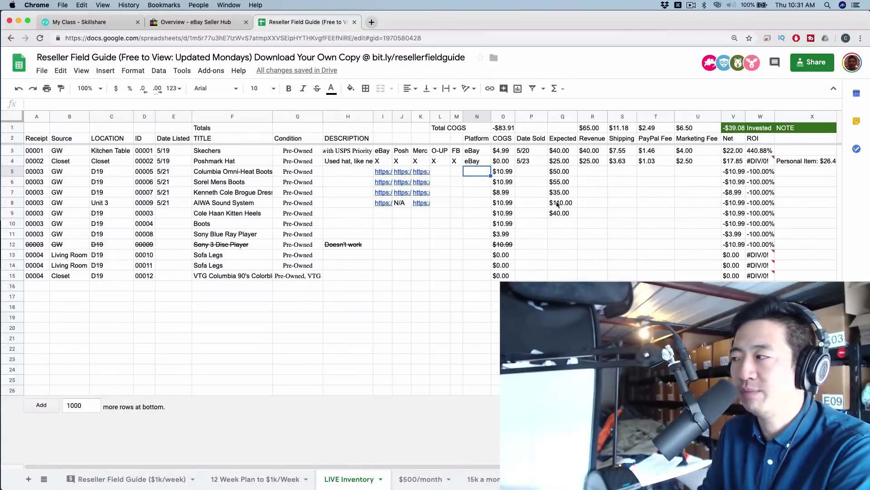
left_click(772, 163)
left_click(755, 153)
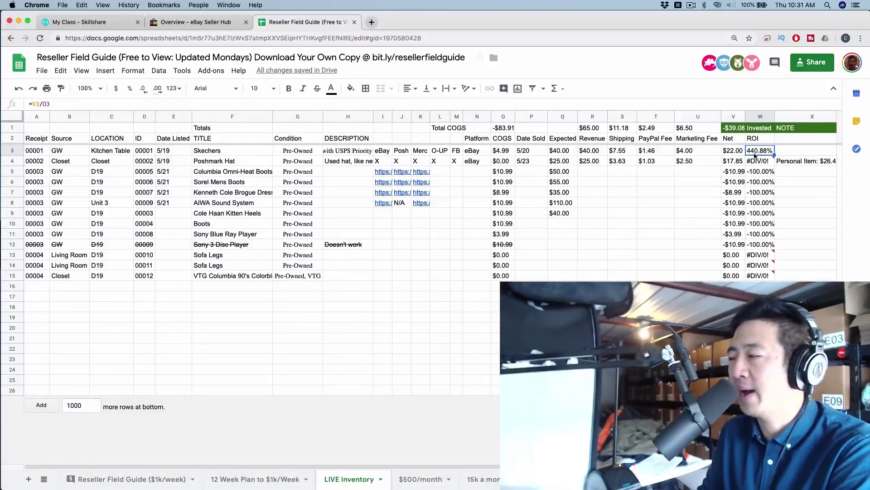
left_click(709, 167)
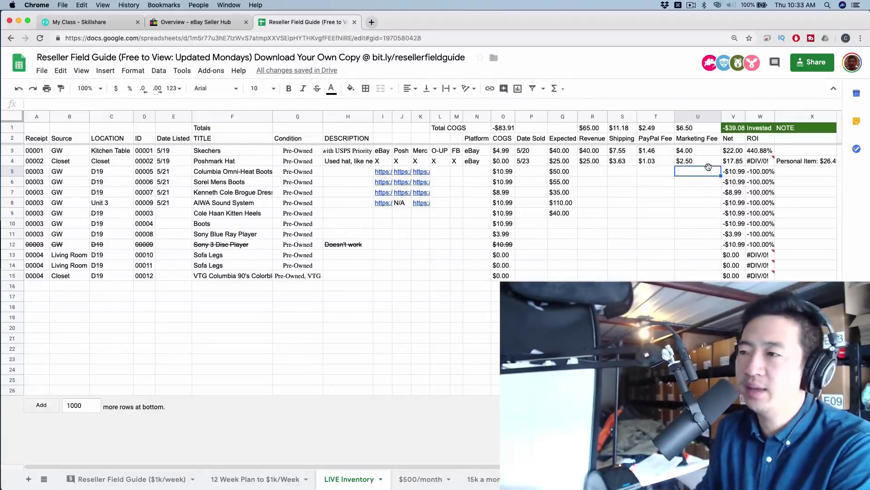
left_click(18, 152)
left_click_drag(19, 152, 18, 157)
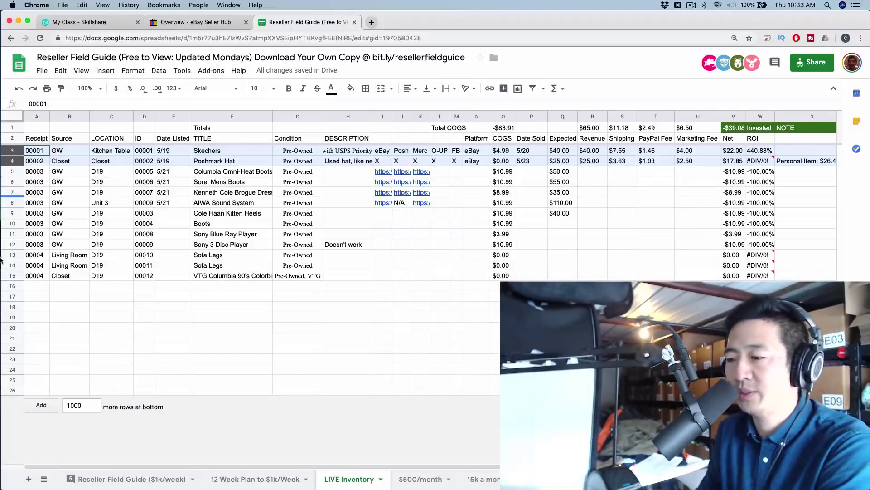
left_click(265, 339)
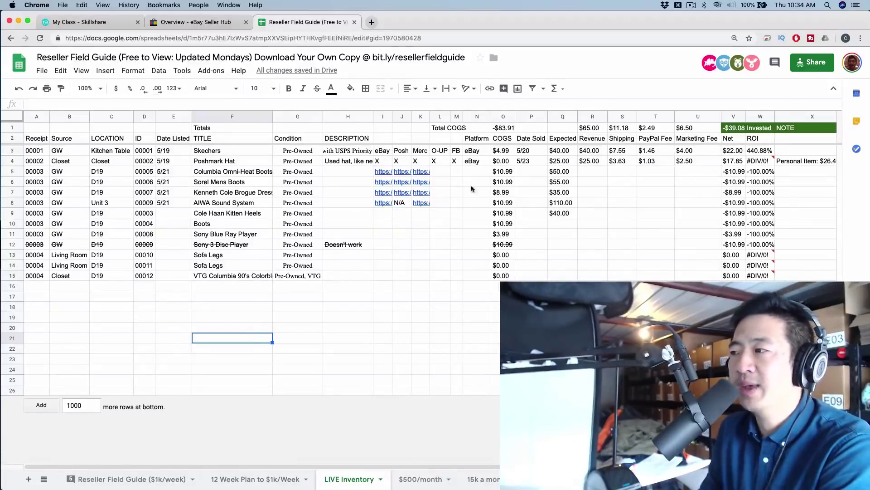
Step: Inspect the COGS column and the Total COGS and total Invested formulas in the header row
left_click(502, 140)
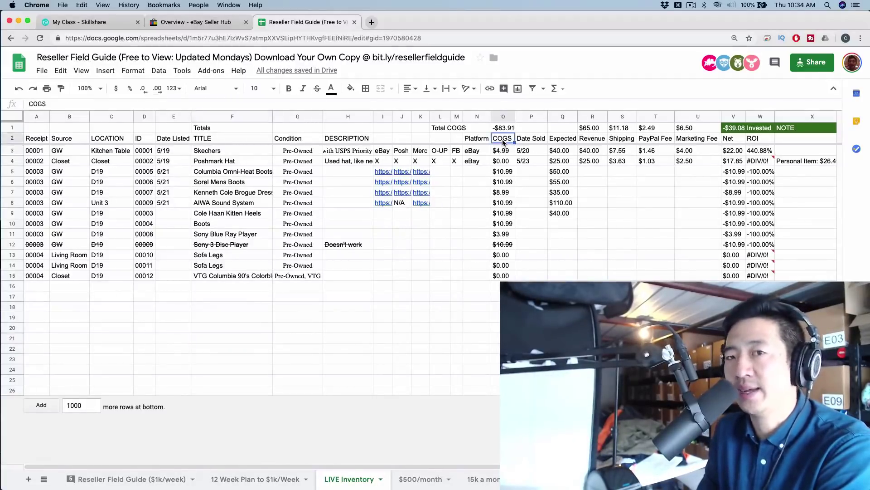
left_click(505, 129)
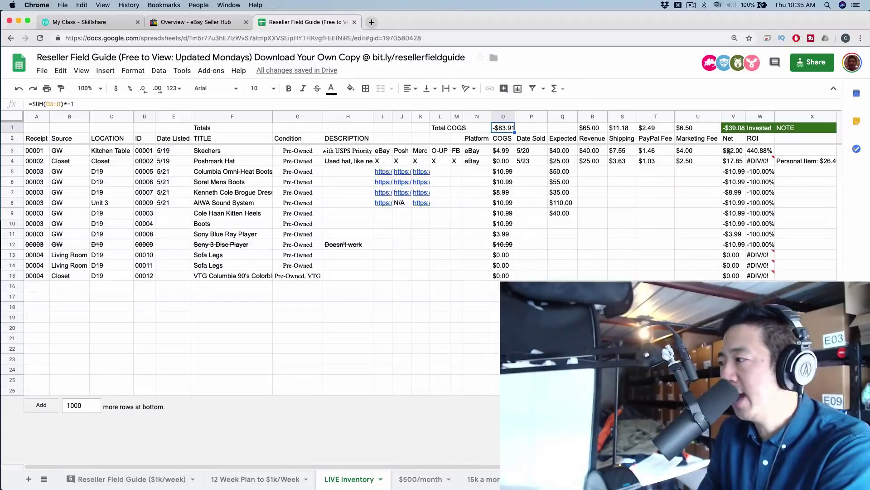
left_click(739, 130)
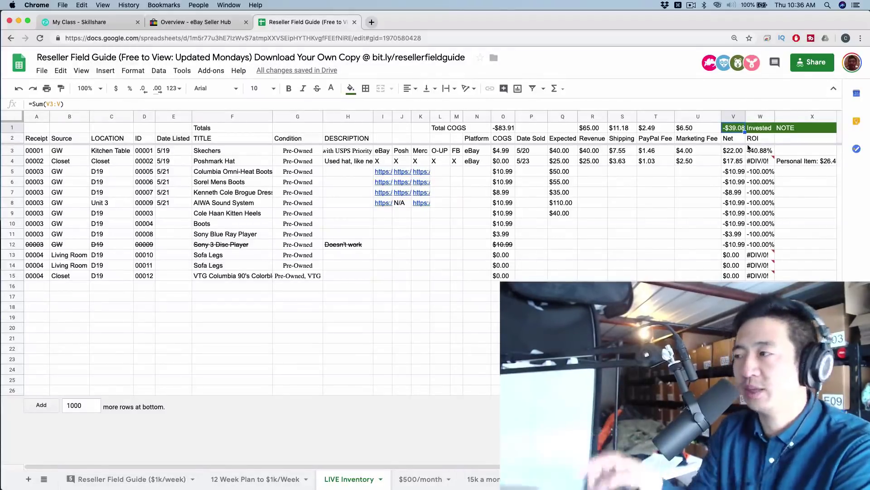
left_click(523, 203)
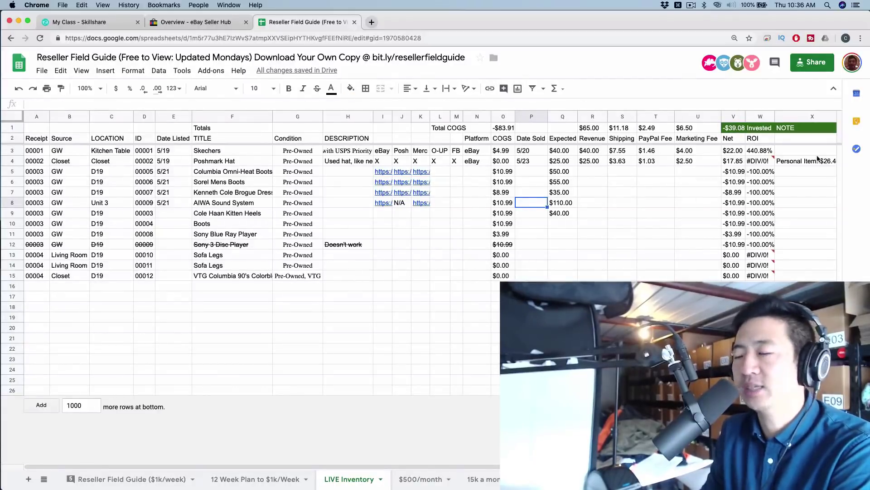
left_click(789, 183)
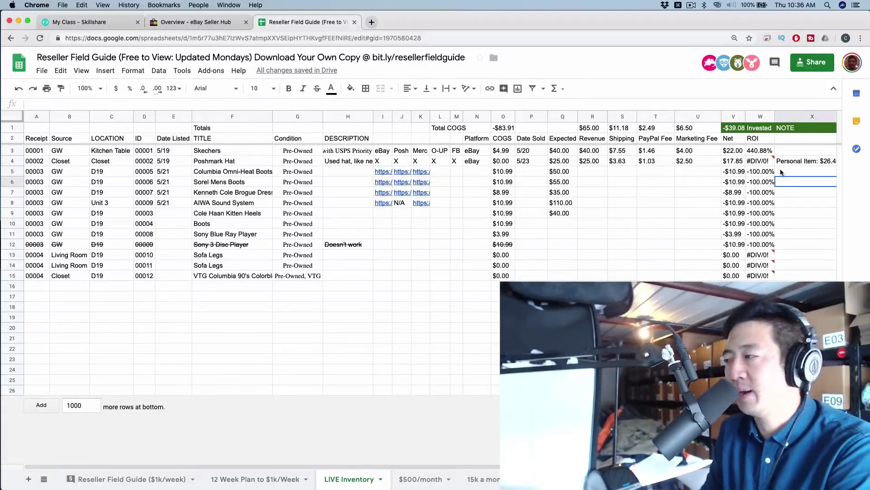